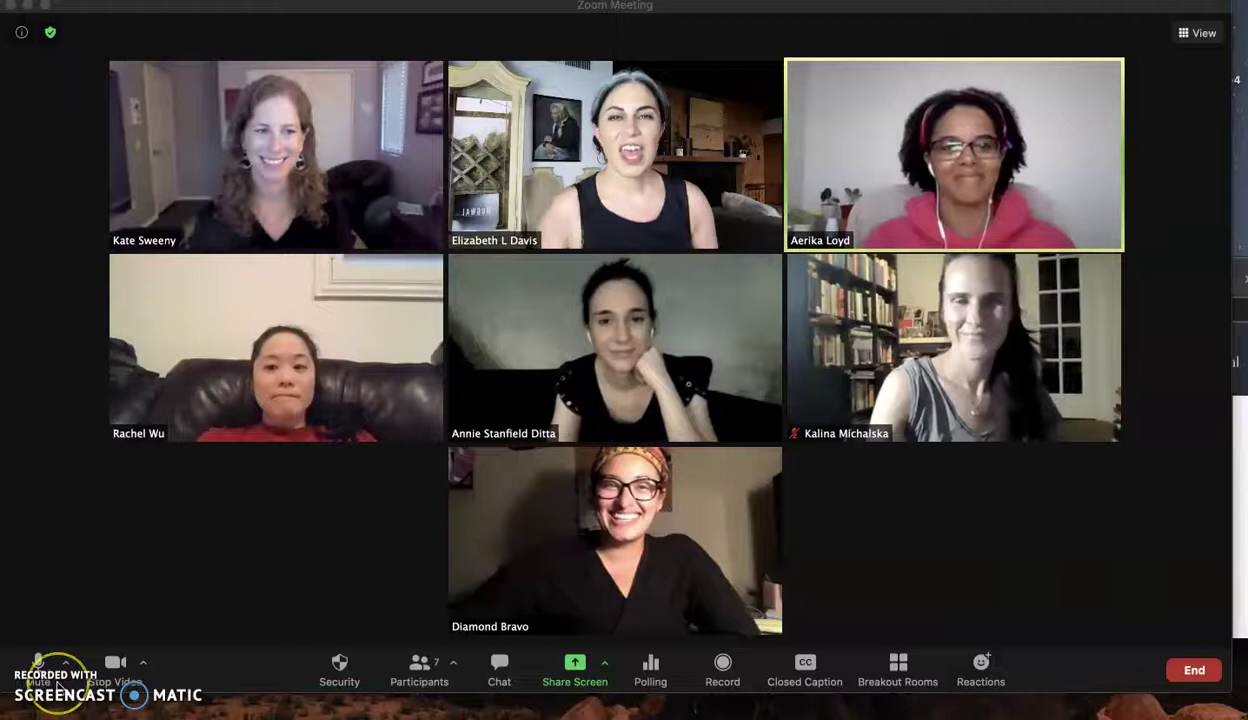
# - Drag the presenter's tile to the top-left slot, then into the centre of the gallery grid
pyautogui.click(60, 688)
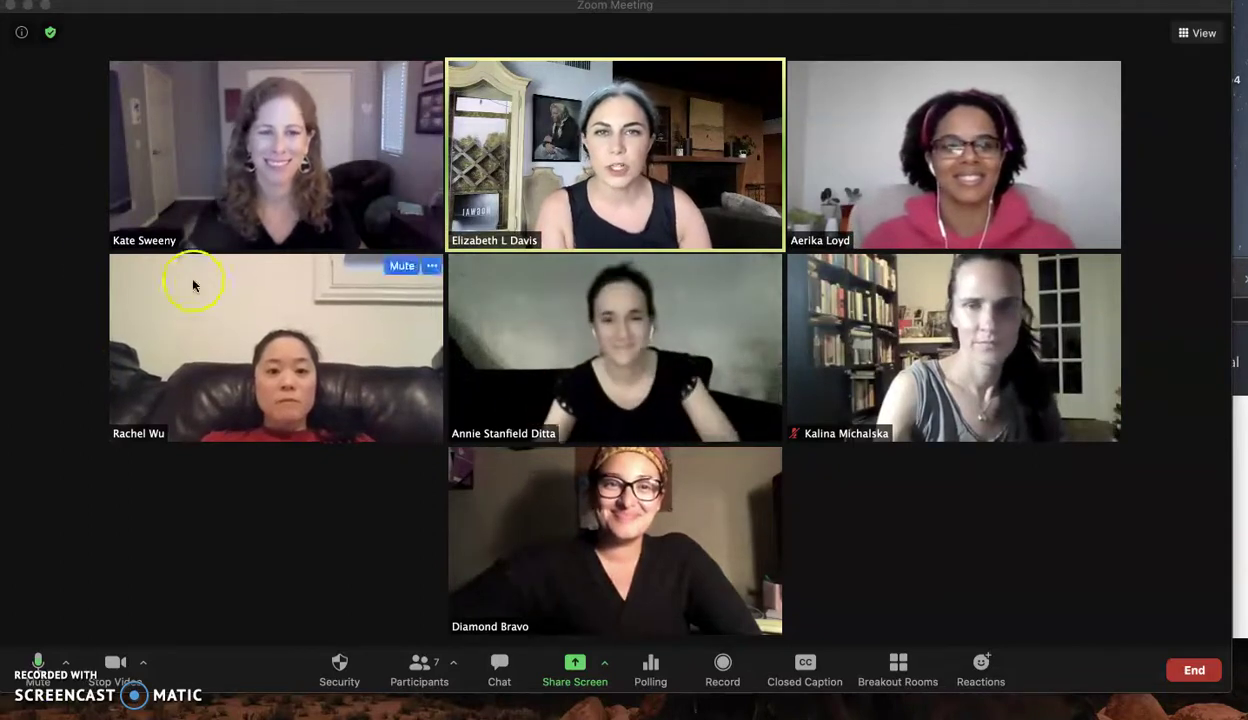
pyautogui.moveTo(295, 85)
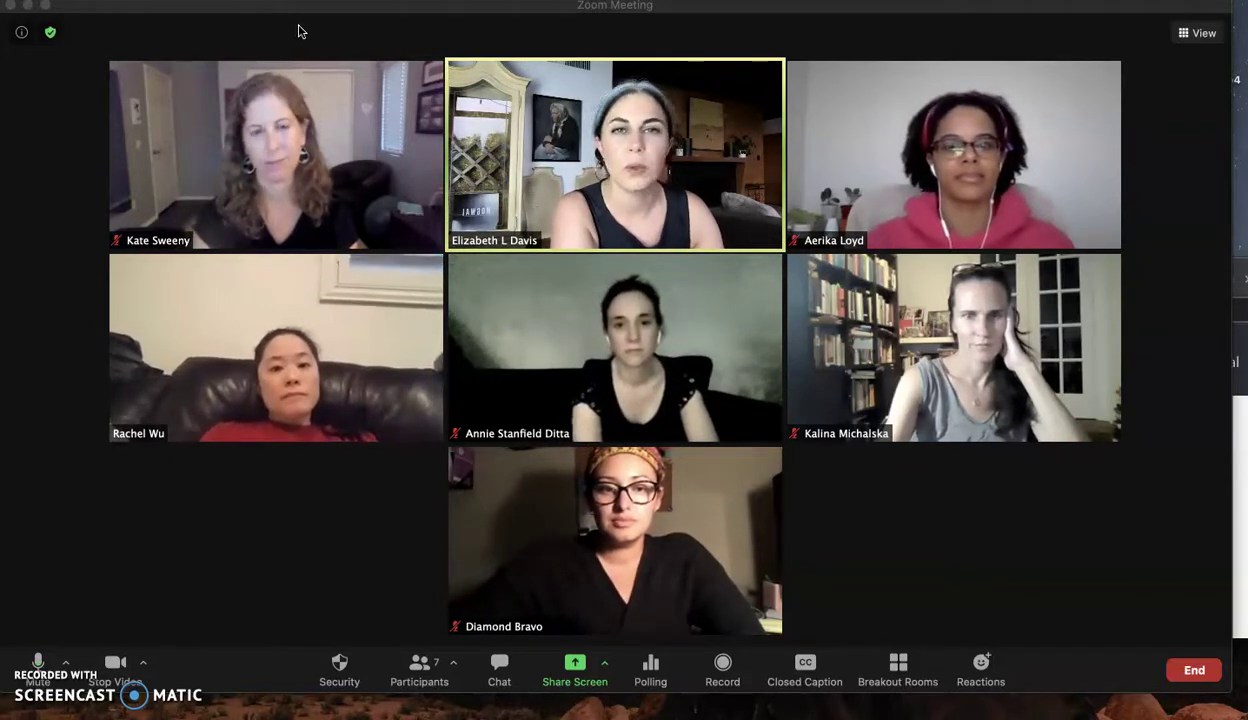
pyautogui.click(295, 37)
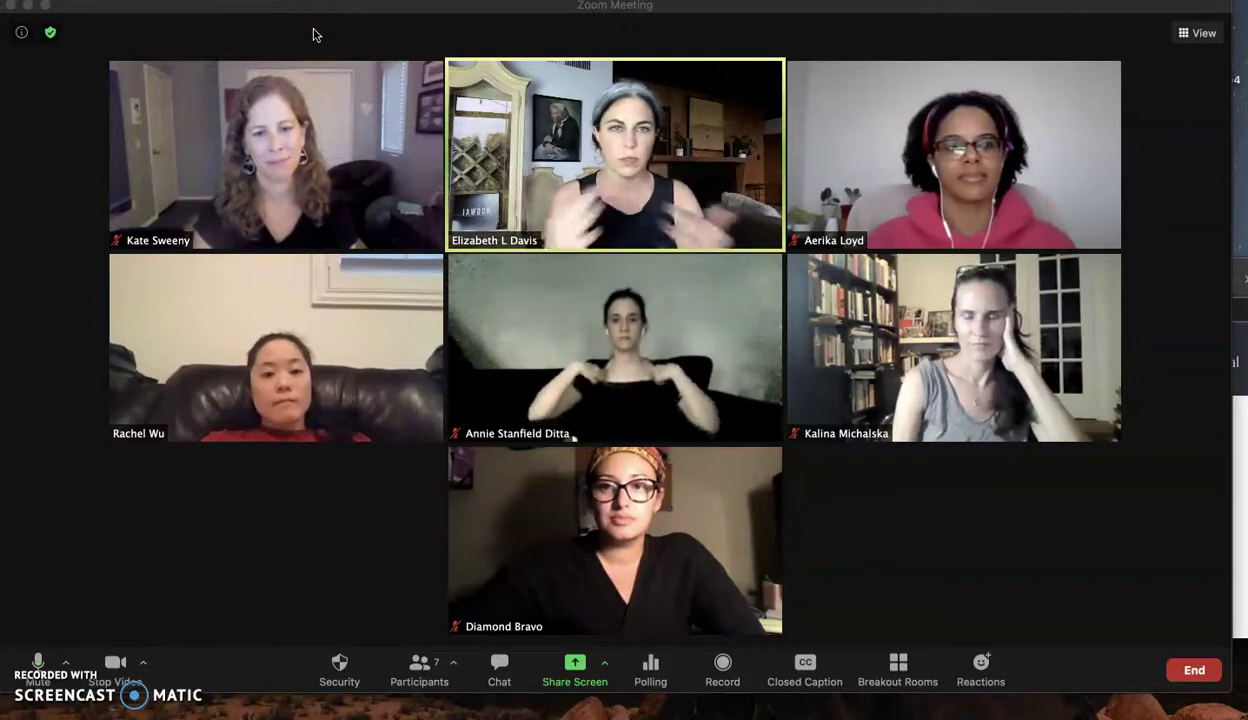
pyautogui.click(345, 40)
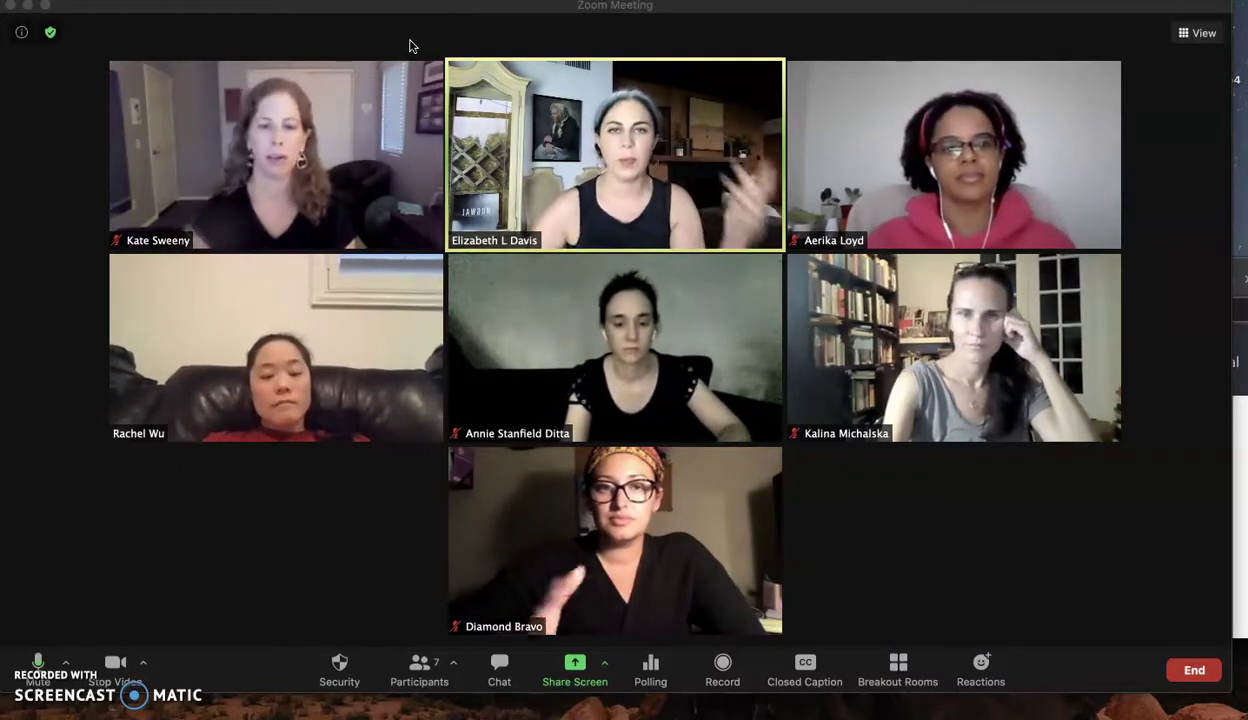
pyautogui.moveTo(452, 60)
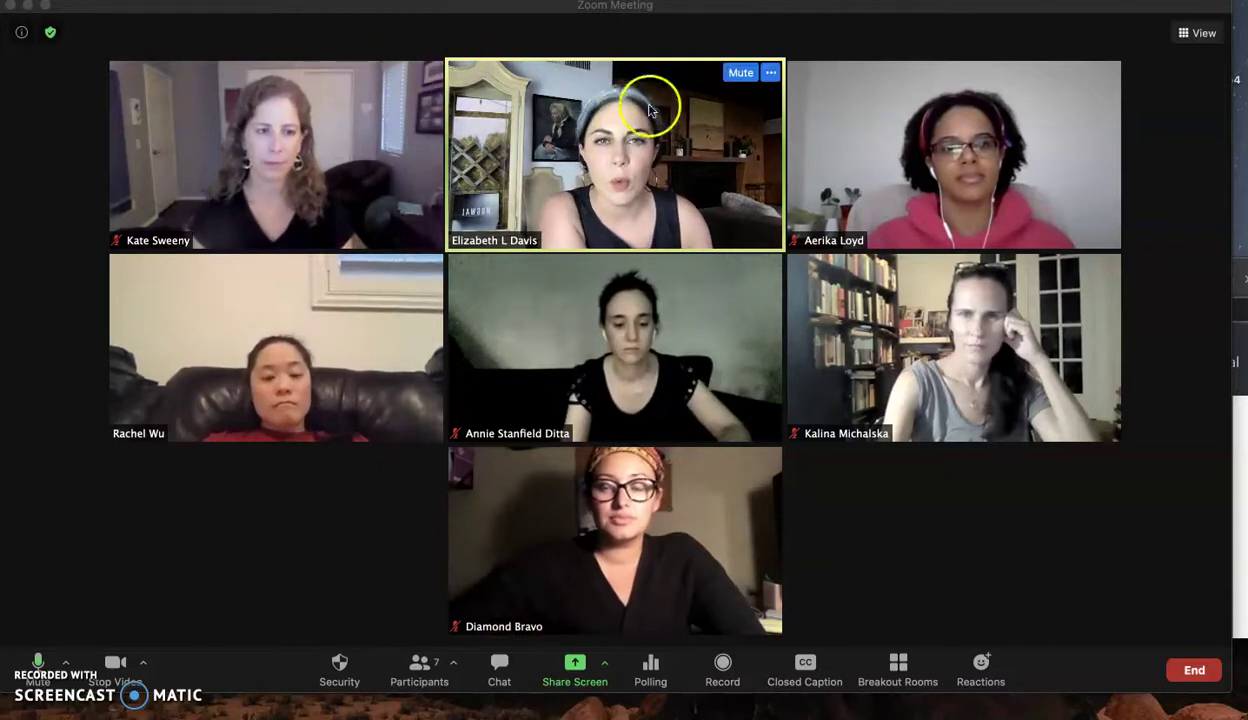
pyautogui.moveTo(677, 78); pyautogui.dragTo(380, 300)
pyautogui.moveTo(521, 362); pyautogui.dragTo(524, 379)
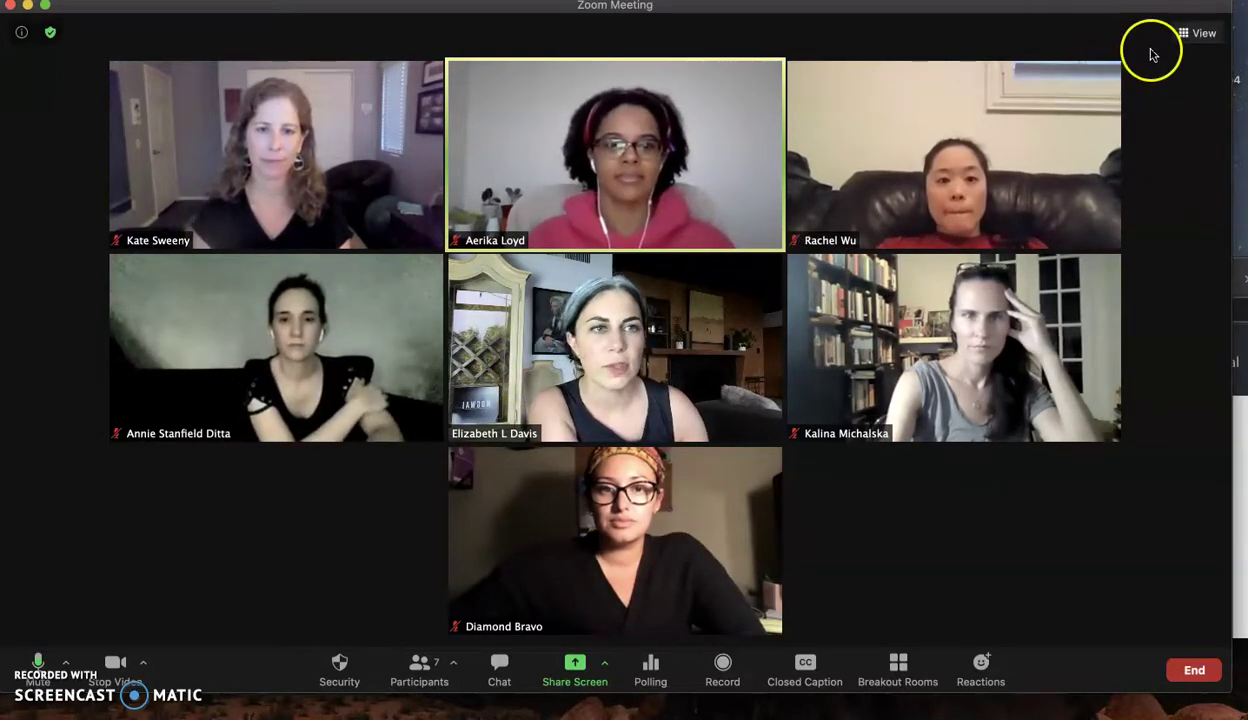
pyautogui.click(1190, 35)
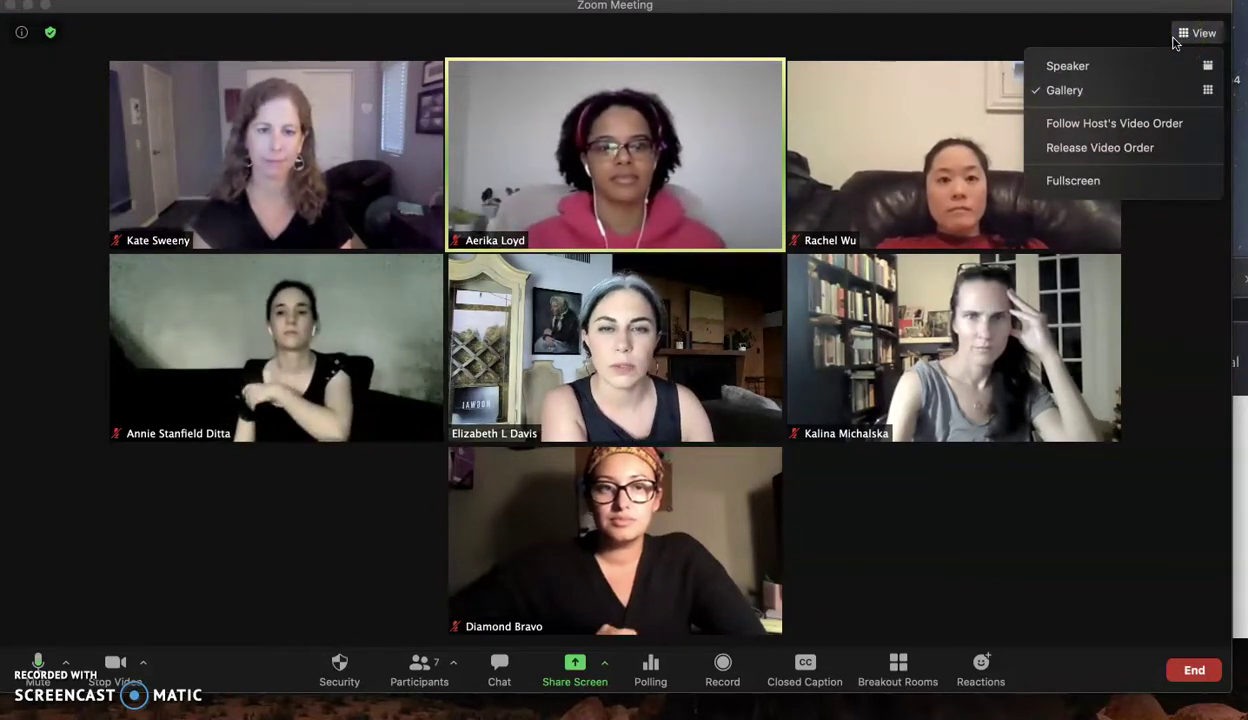
pyautogui.click(1130, 65)
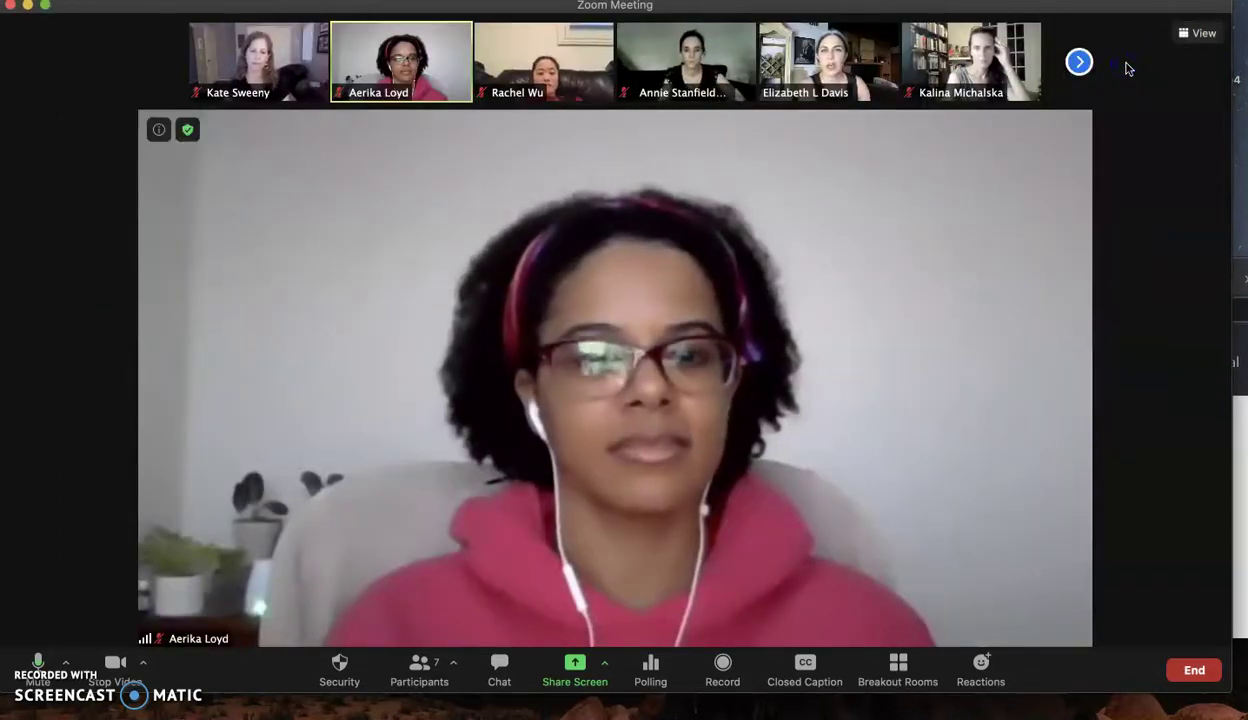
pyautogui.click(1137, 68)
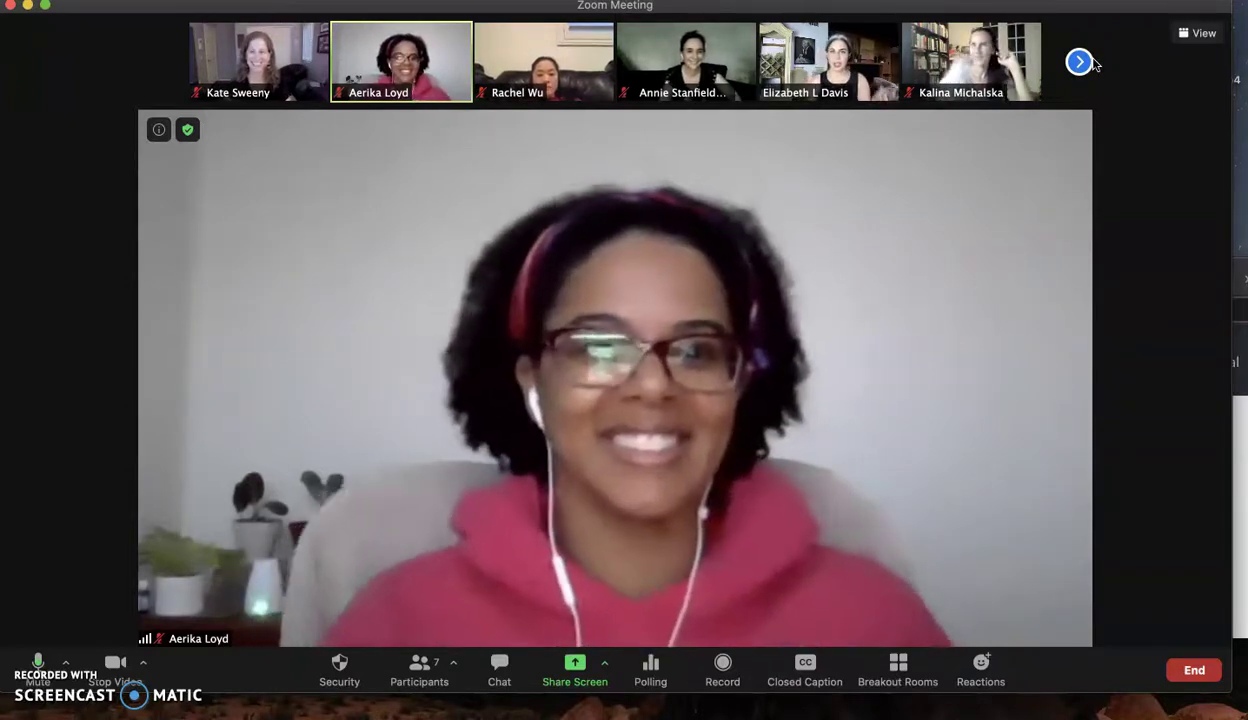
pyautogui.click(1155, 60)
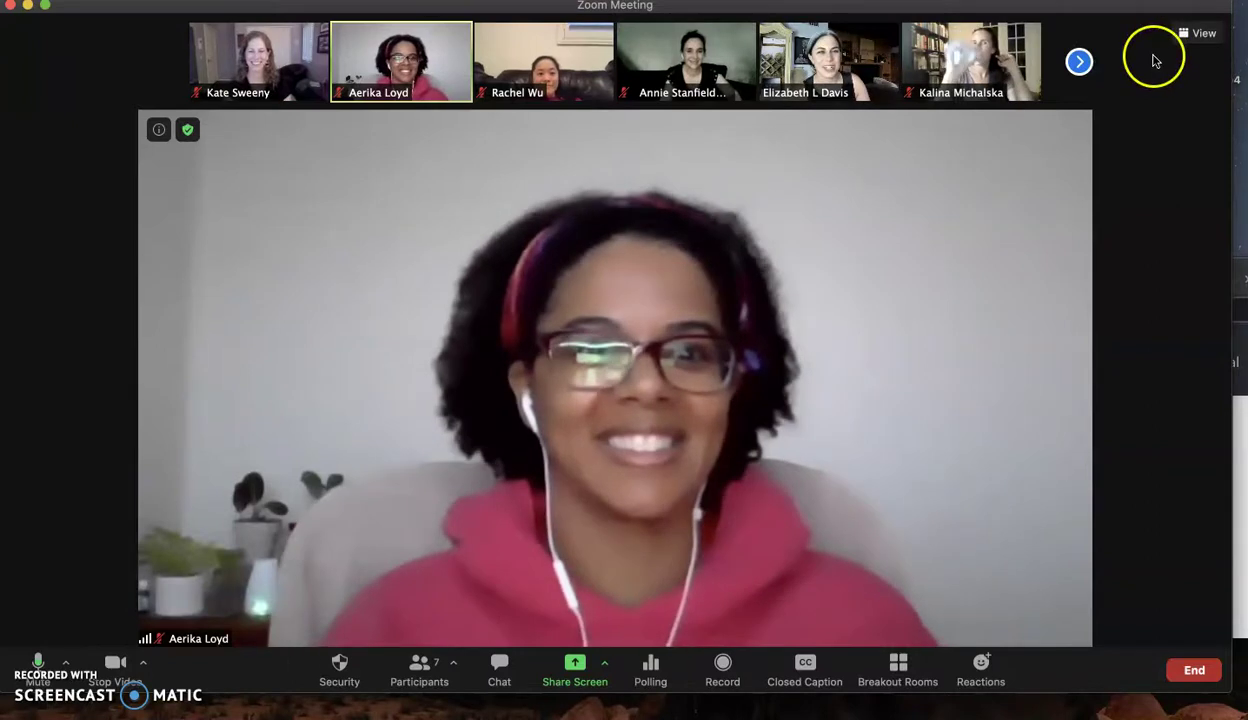
pyautogui.click(1197, 33)
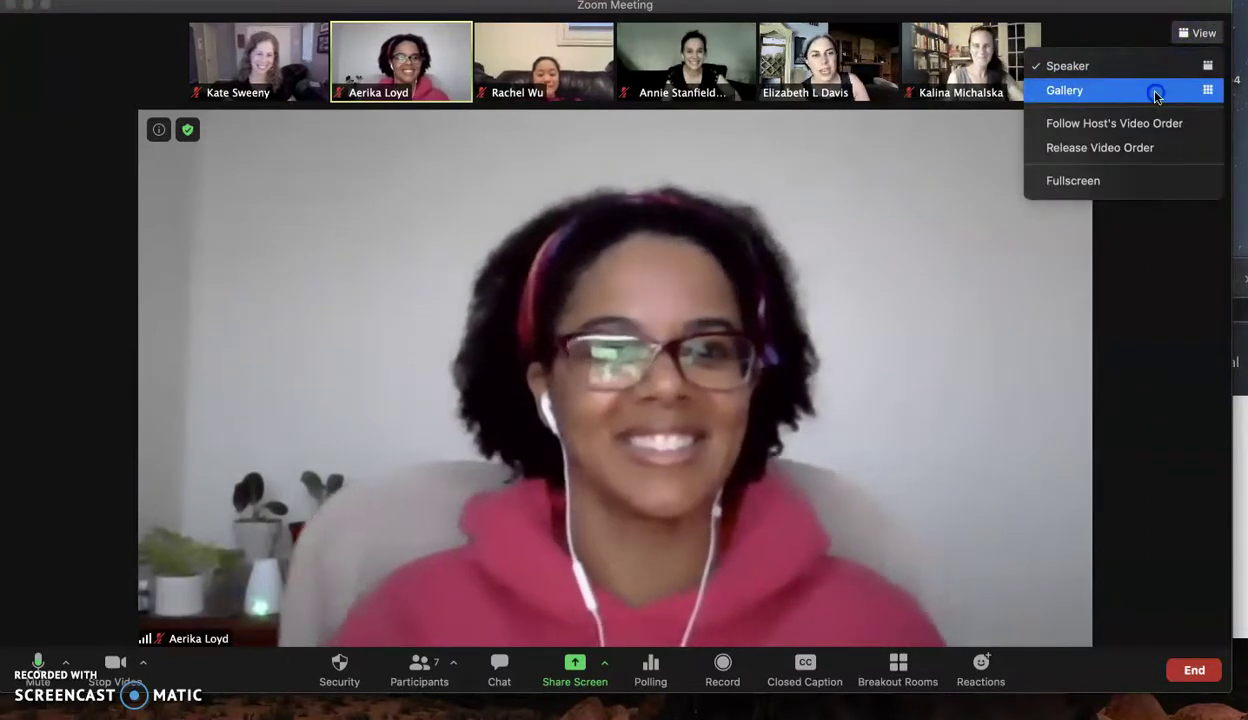
pyautogui.click(1157, 92)
pyautogui.click(1197, 33)
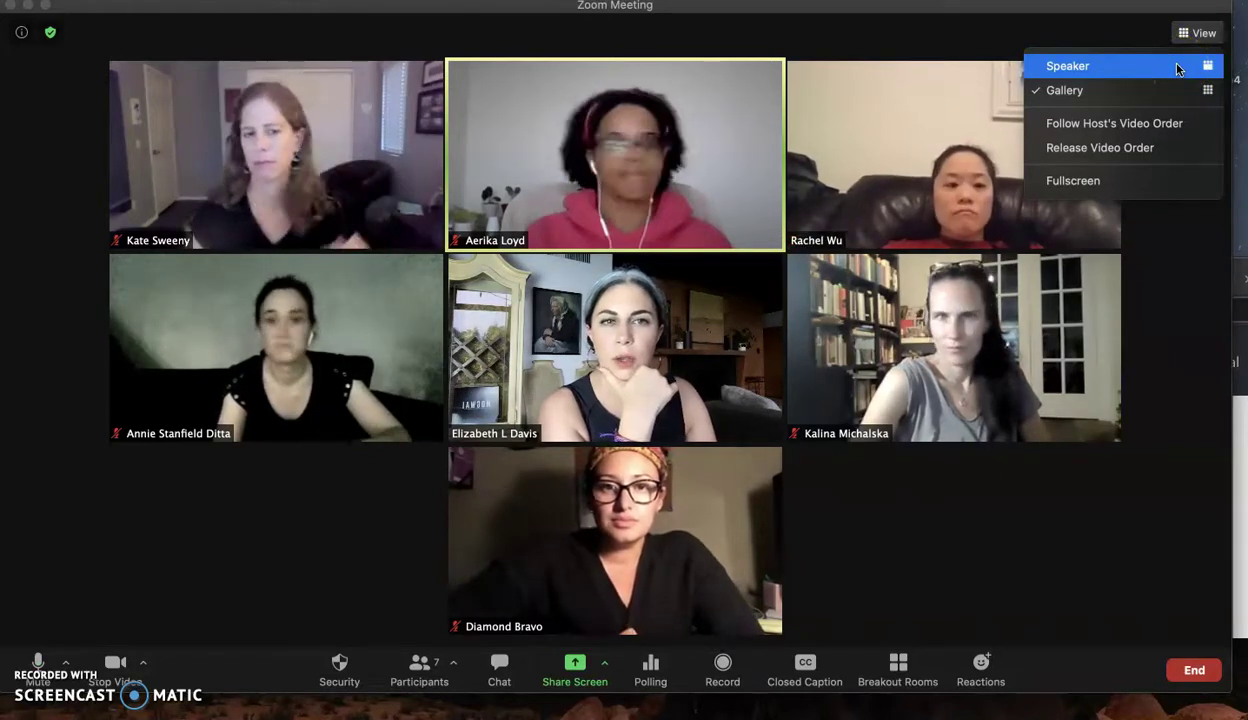
# - Turn on Follow Host's Video Order, then Release Video Order to restore the default tile order
pyautogui.click(1182, 76)
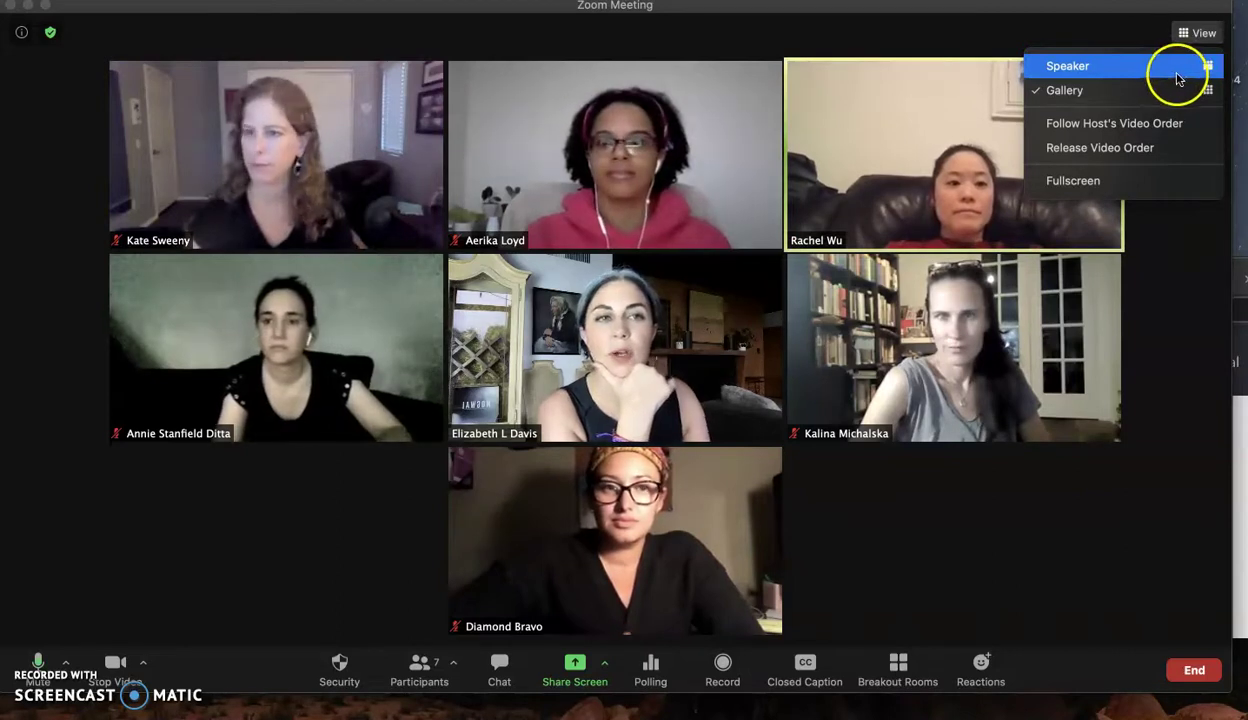
pyautogui.click(1134, 123)
pyautogui.click(1195, 33)
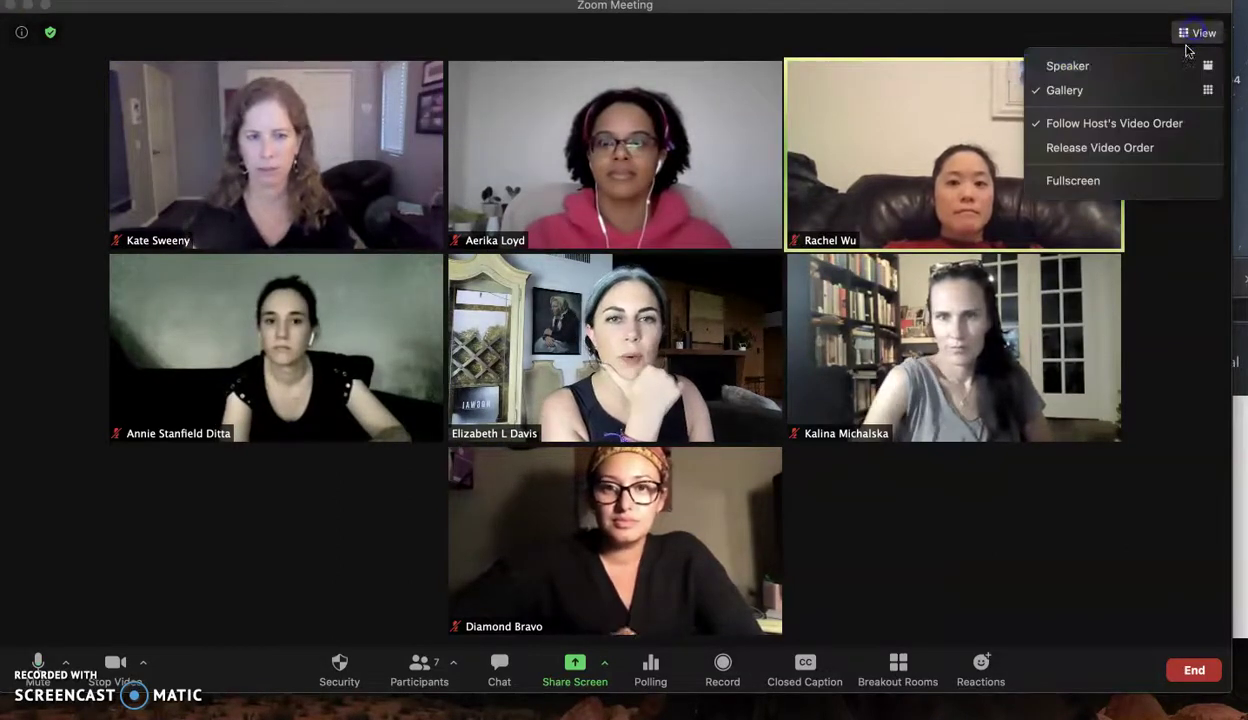
pyautogui.click(1103, 145)
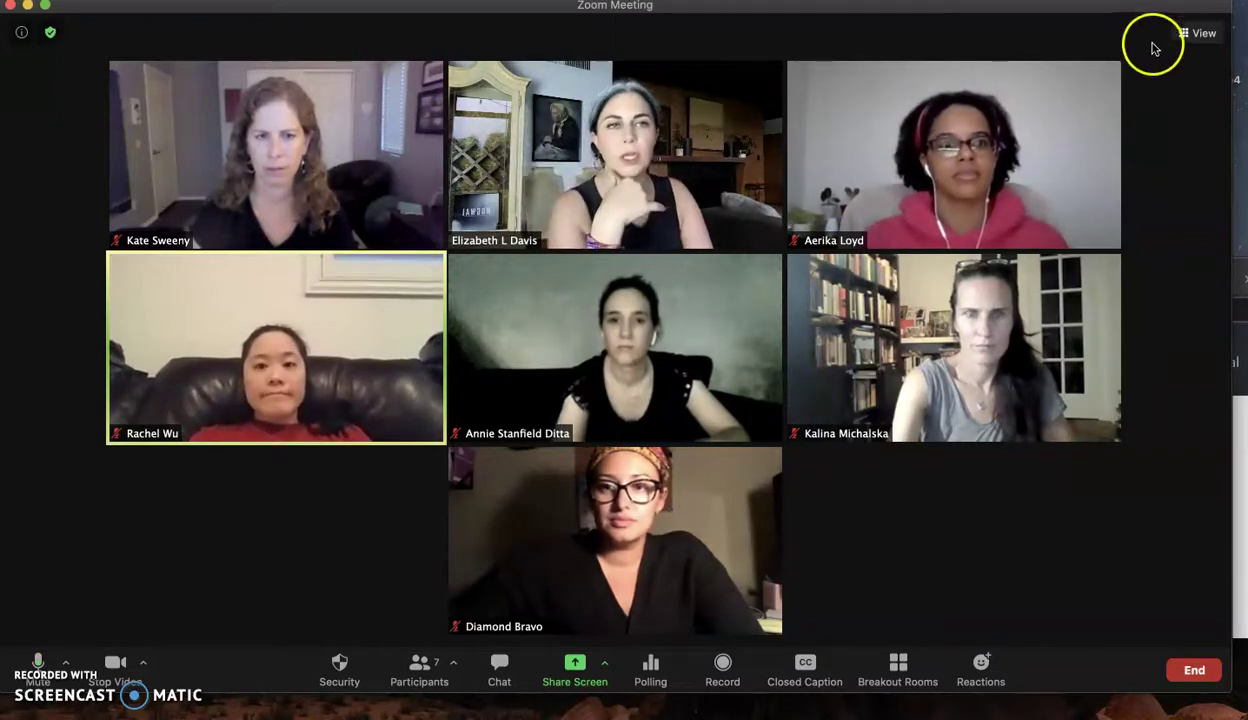
pyautogui.click(1198, 33)
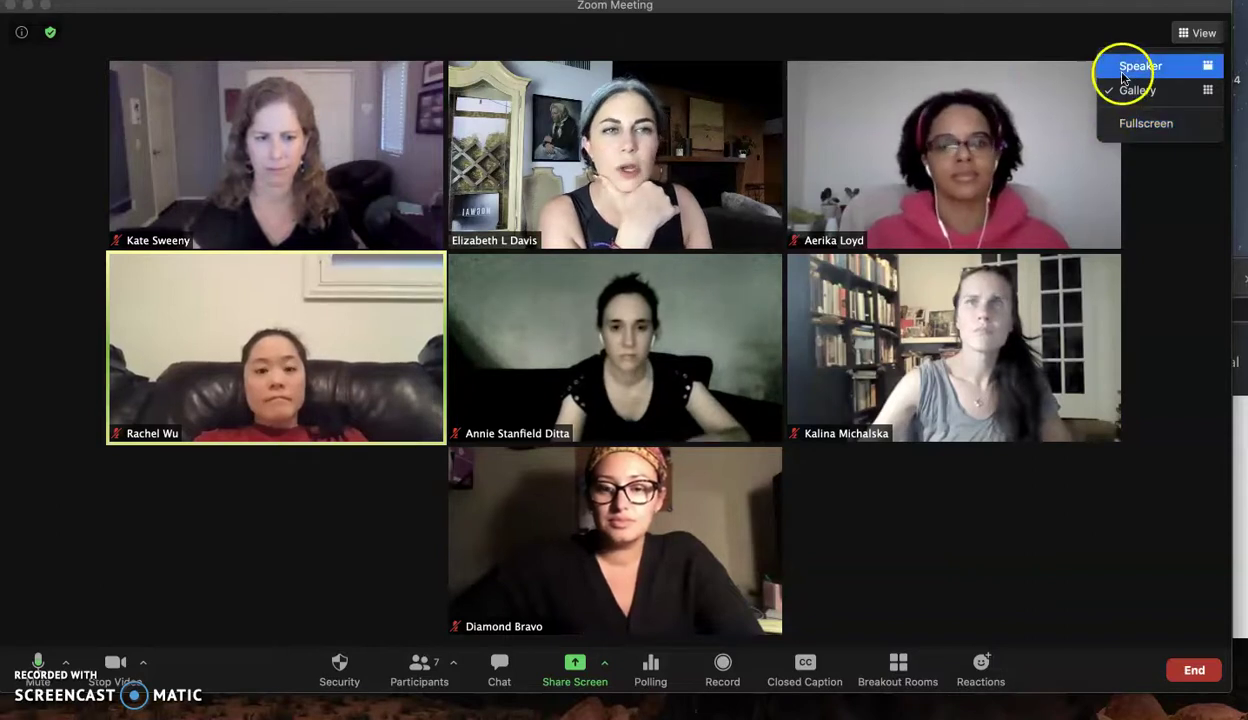
# - Switch the gallery to fullscreen, move the presenter's tile to the centre slot, then exit fullscreen
pyautogui.click(1135, 125)
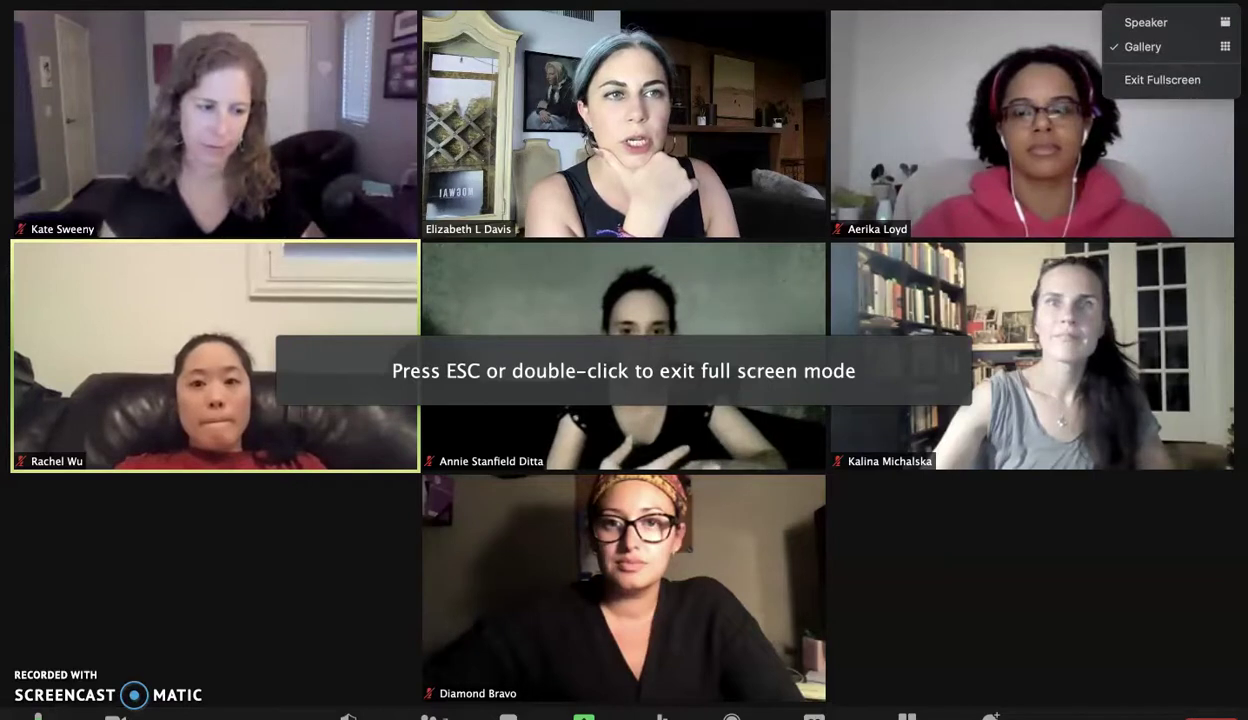
pyautogui.moveTo(768, 167); pyautogui.dragTo(624, 355)
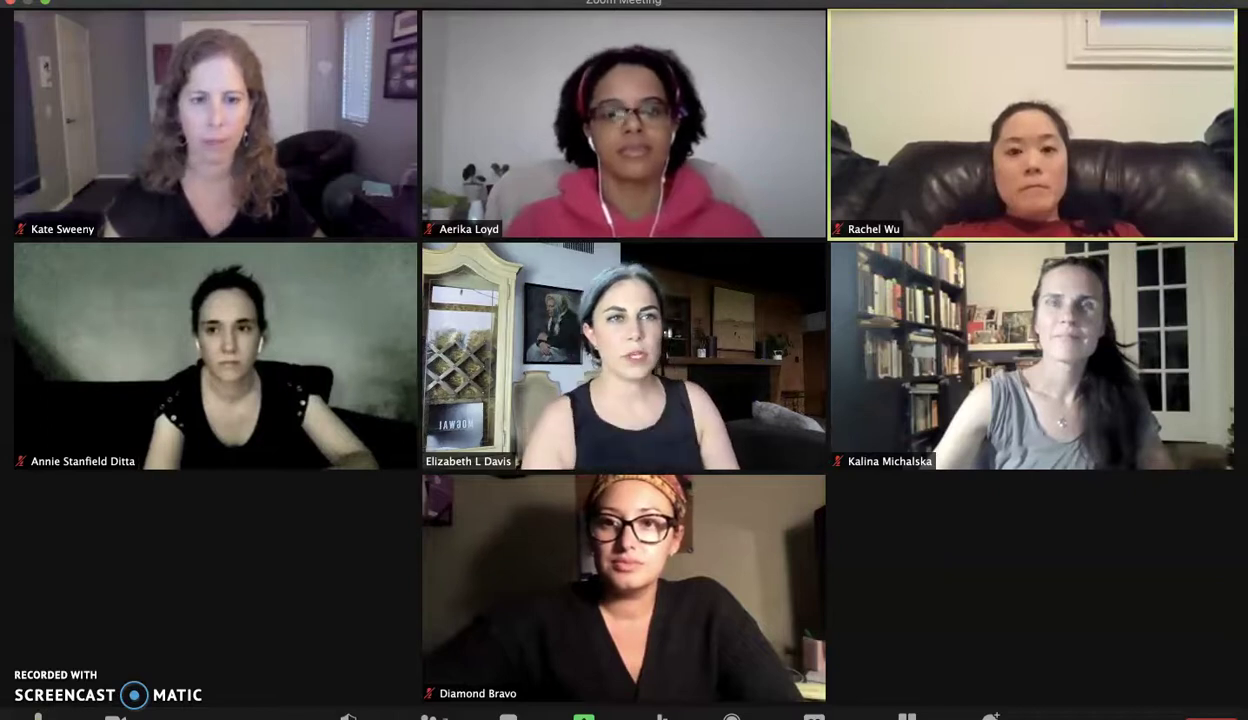
pyautogui.click(1213, 12)
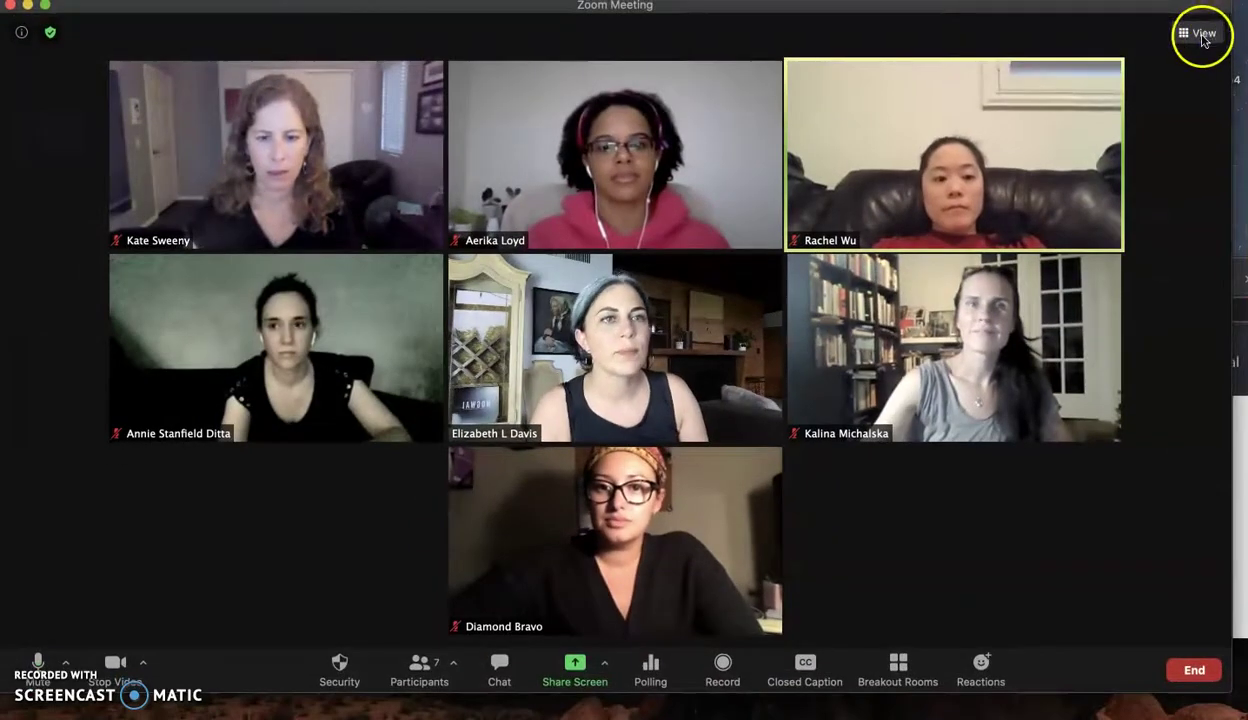
pyautogui.click(1200, 32)
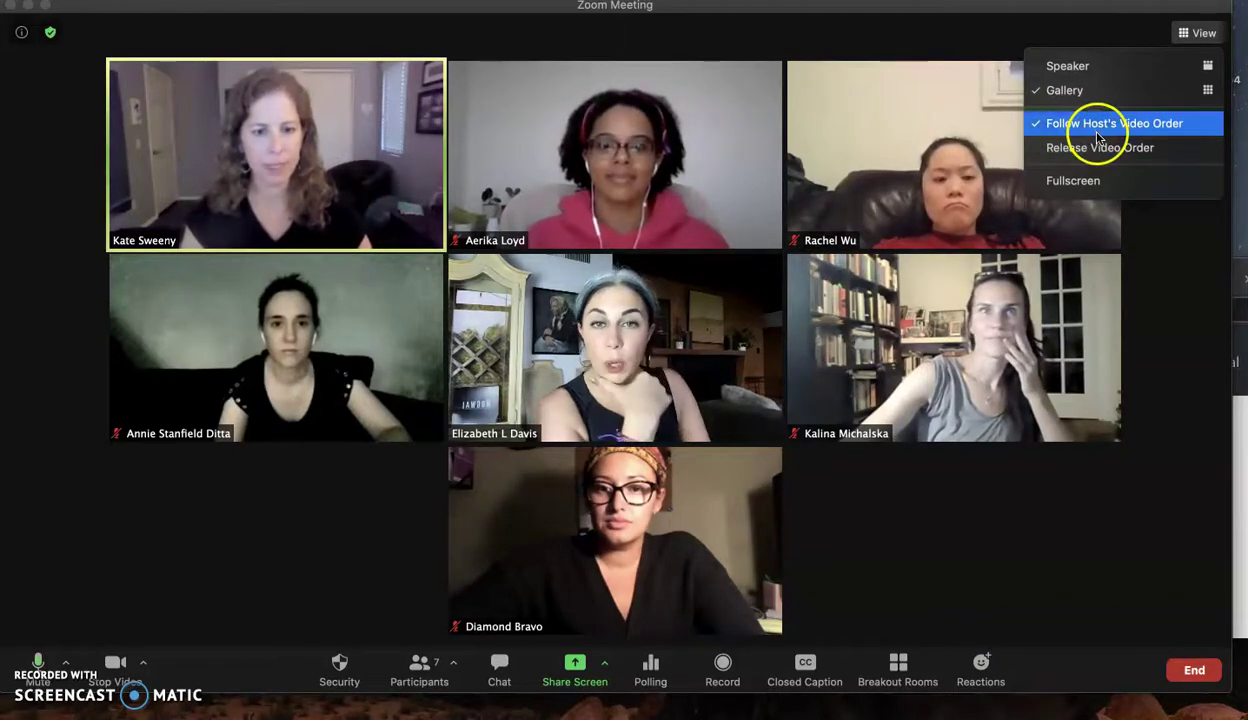
# - Move the presenter's tile to the bottom row, then top-left, and release the video order
pyautogui.moveTo(660, 398); pyautogui.dragTo(595, 535)
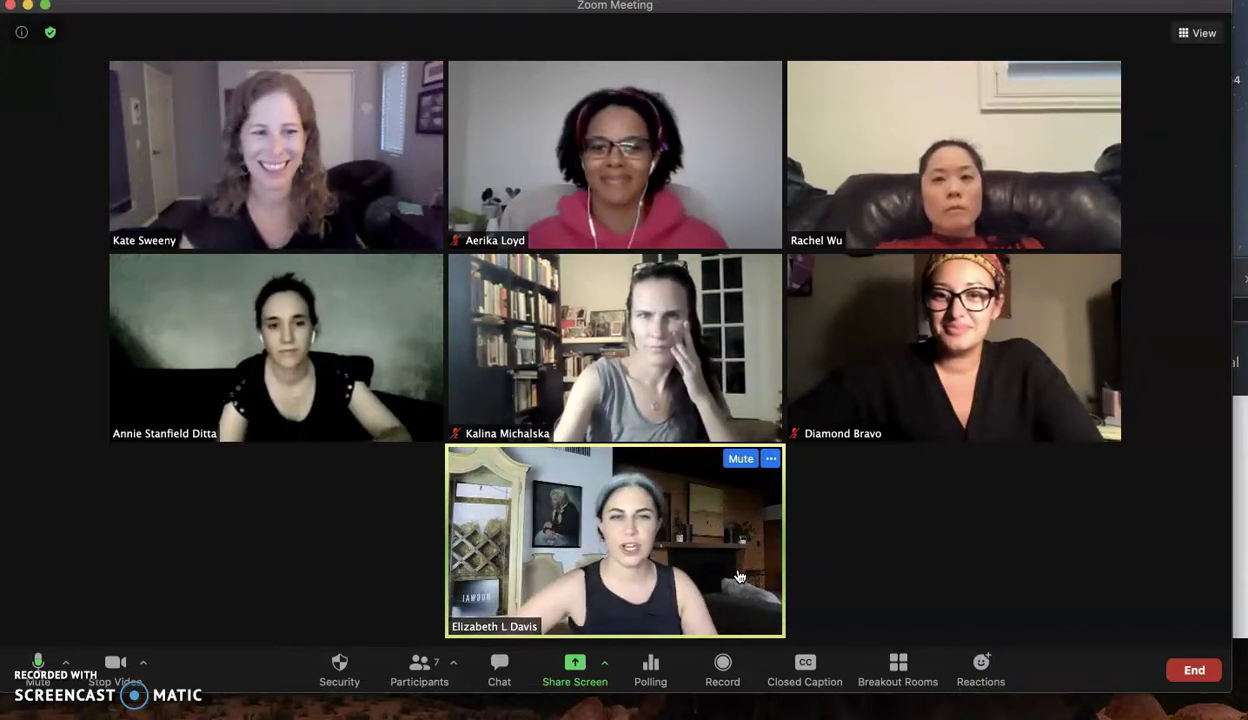
pyautogui.moveTo(707, 603); pyautogui.dragTo(428, 240)
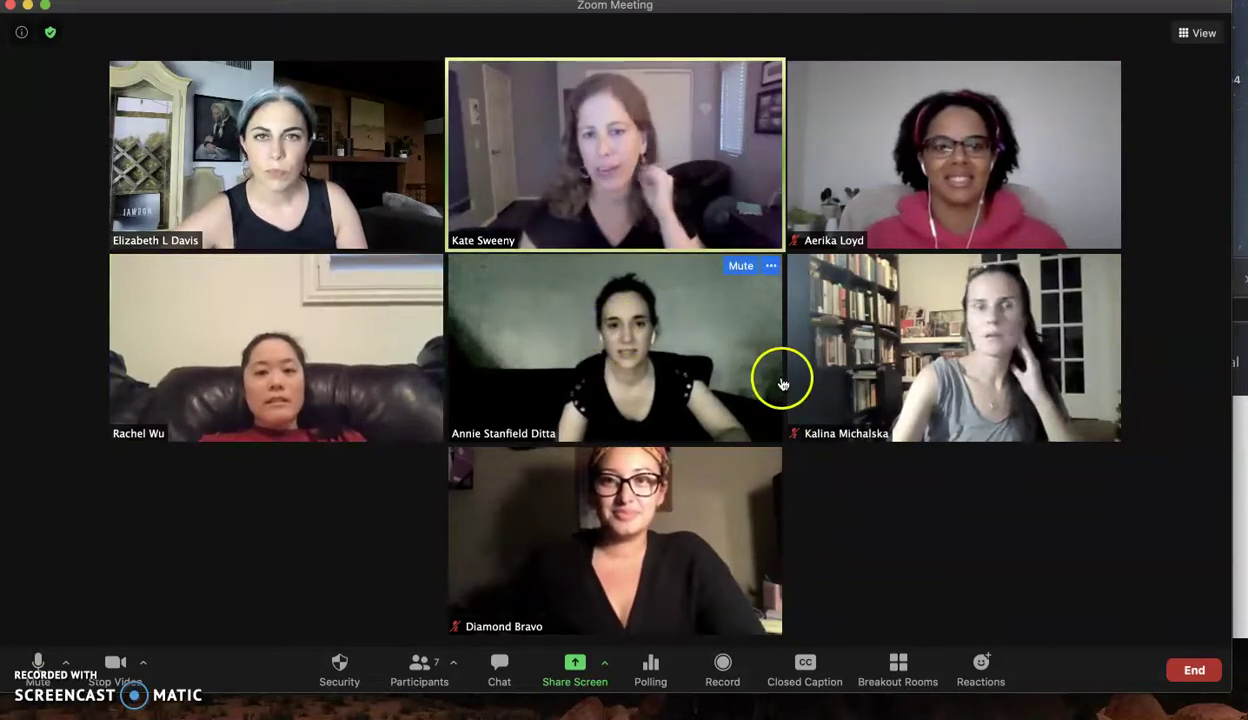
pyautogui.click(1185, 32)
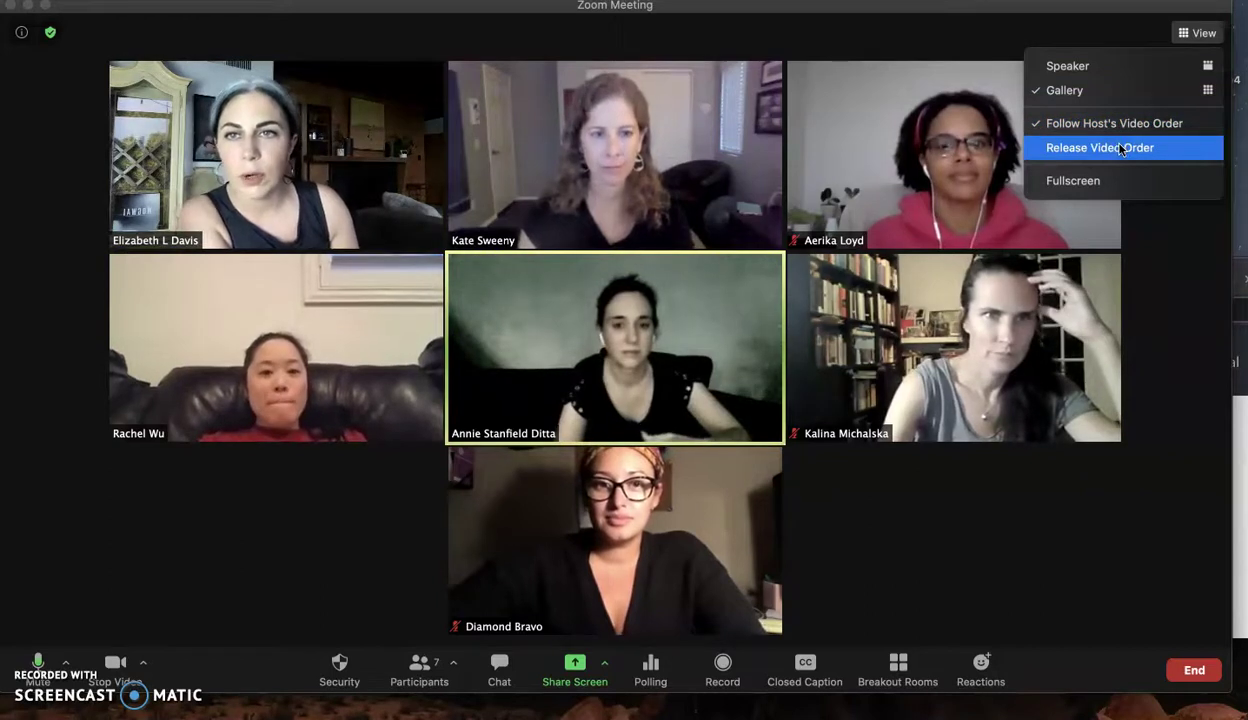
pyautogui.click(1121, 148)
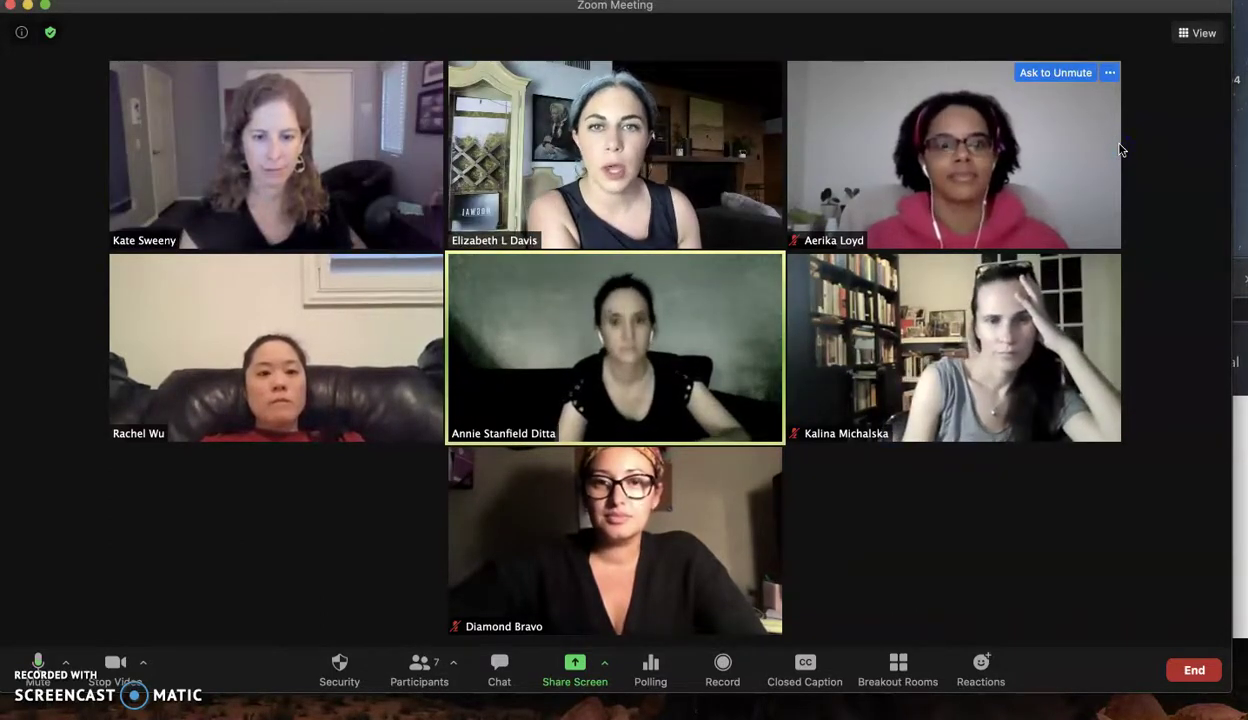
# - Move the presenter's tile to the middle row's right end, then toggle Follow Host's Video Order off and on
pyautogui.click(1201, 34)
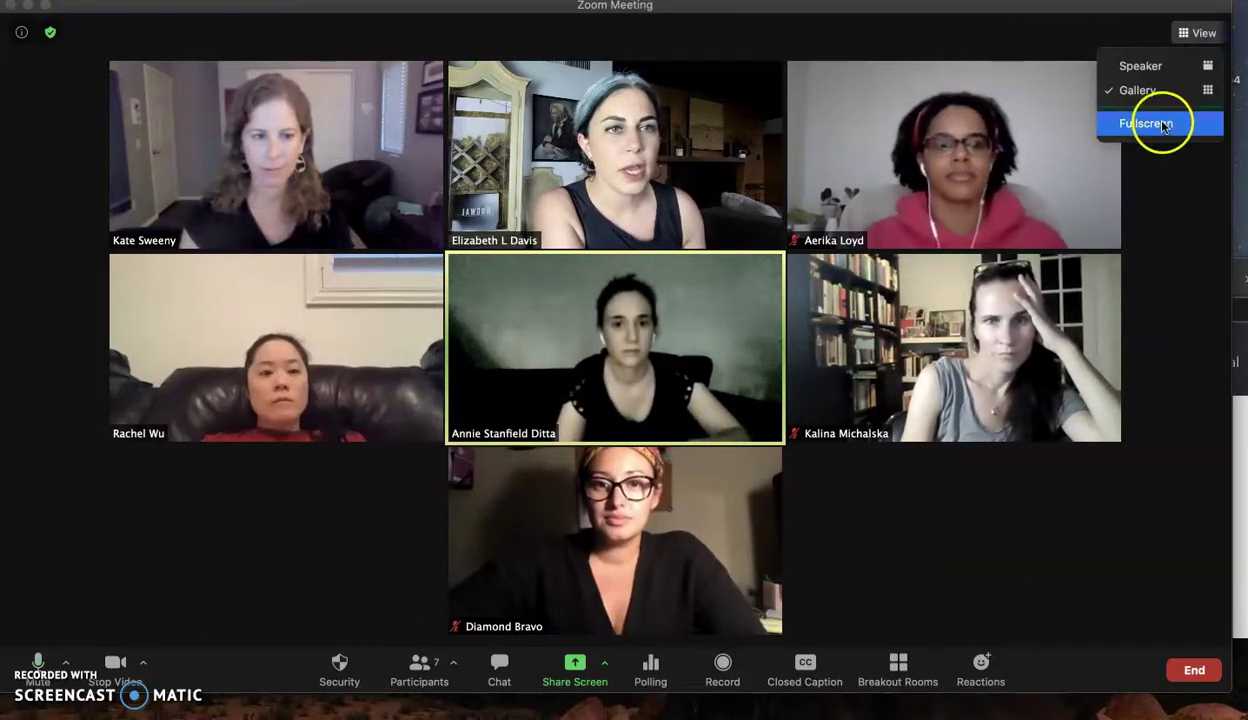
pyautogui.moveTo(753, 148); pyautogui.dragTo(1090, 340)
pyautogui.click(1192, 40)
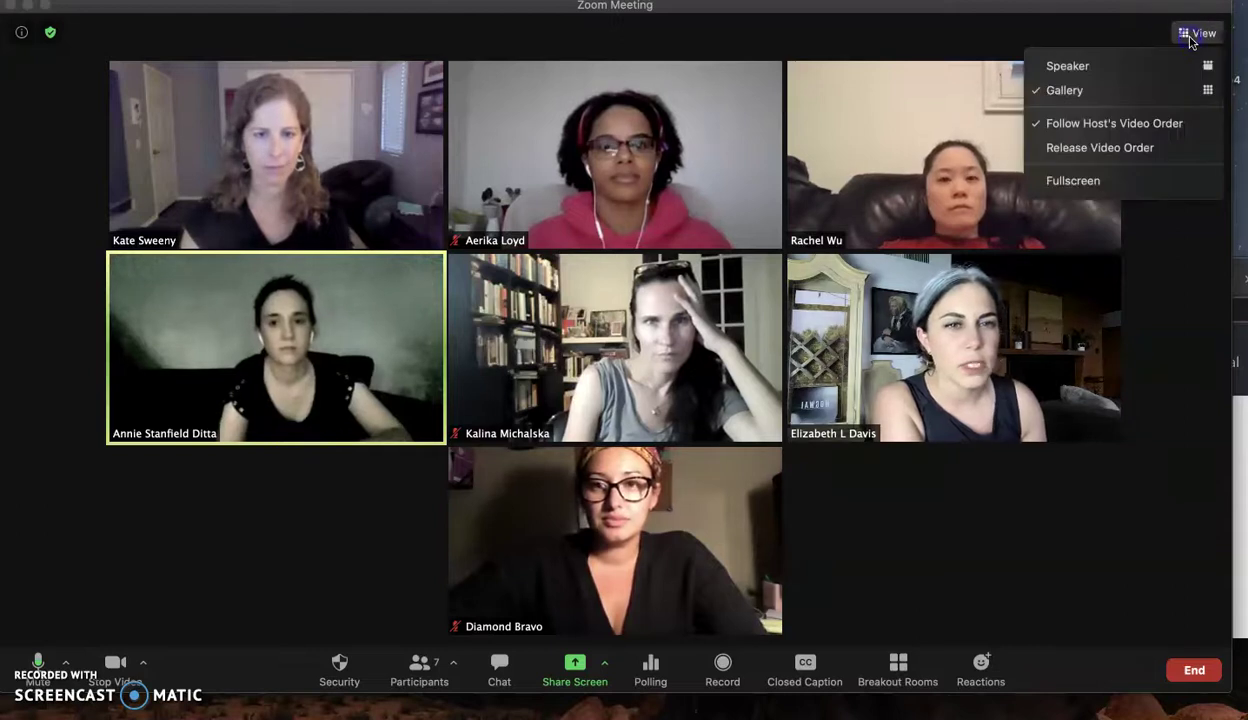
pyautogui.click(1160, 122)
pyautogui.click(1195, 30)
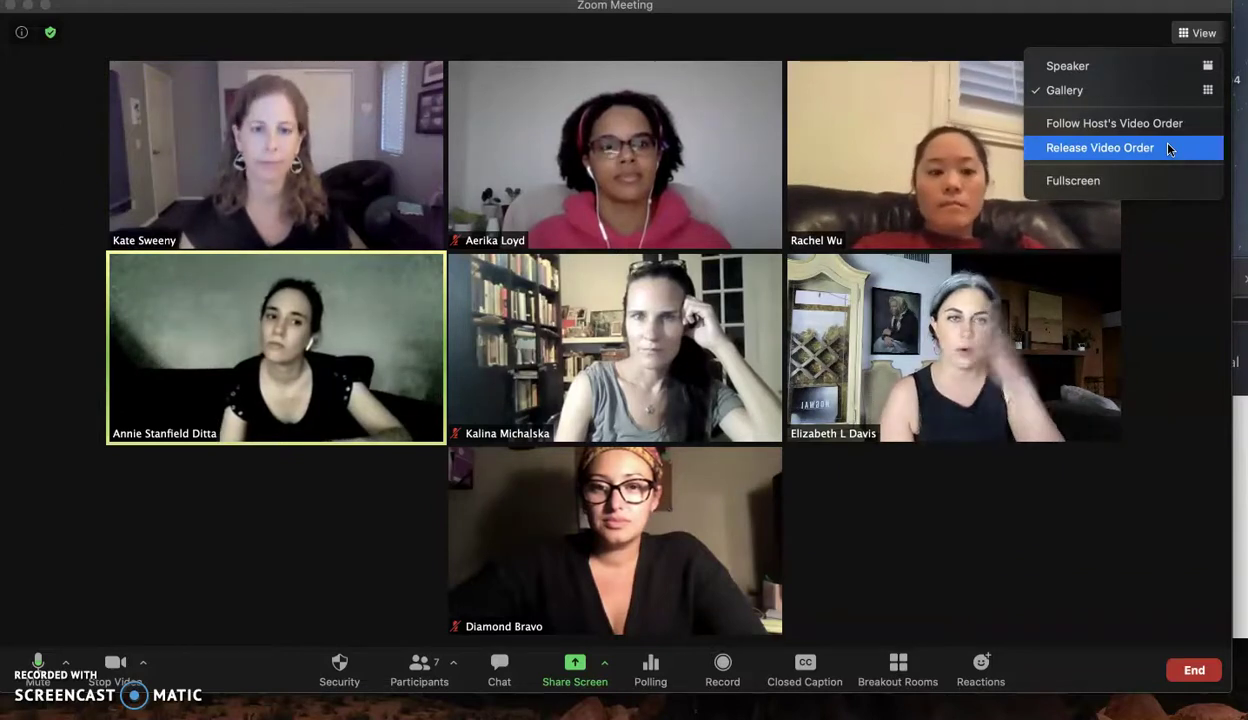
pyautogui.click(1146, 125)
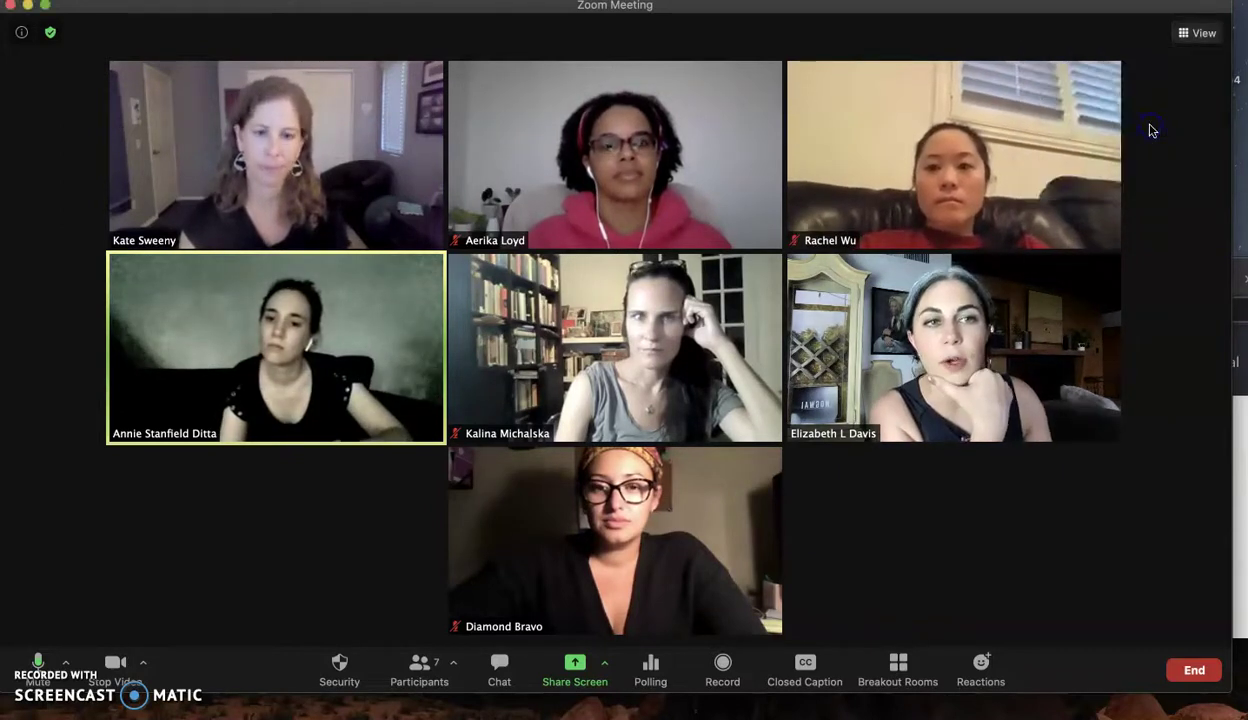
# - Rearrange tiles: presenter to the middle column, green-wall top middle, pink-hoodie centre, bookshelf bottom-centre
pyautogui.moveTo(1020, 309); pyautogui.dragTo(320, 167)
pyautogui.moveTo(520, 310); pyautogui.dragTo(577, 197)
pyautogui.moveTo(355, 355); pyautogui.dragTo(605, 355)
pyautogui.moveTo(940, 372); pyautogui.dragTo(687, 527)
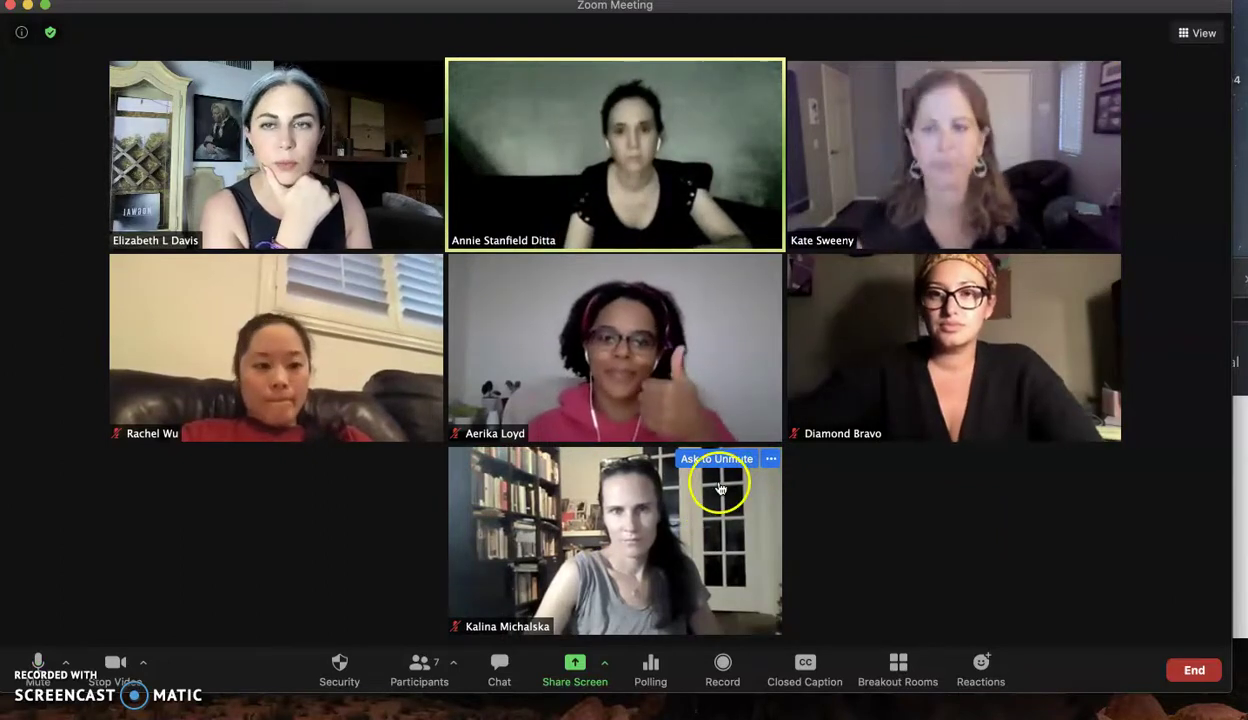
pyautogui.click(1195, 33)
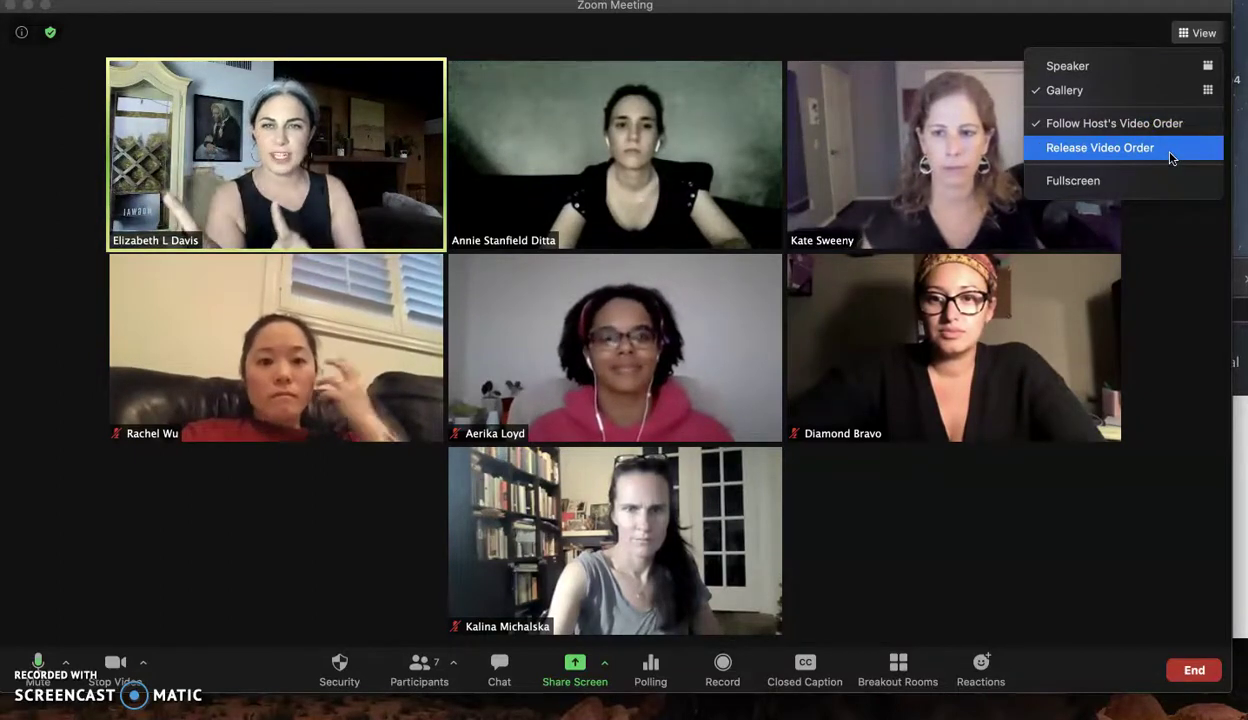
pyautogui.click(1083, 101)
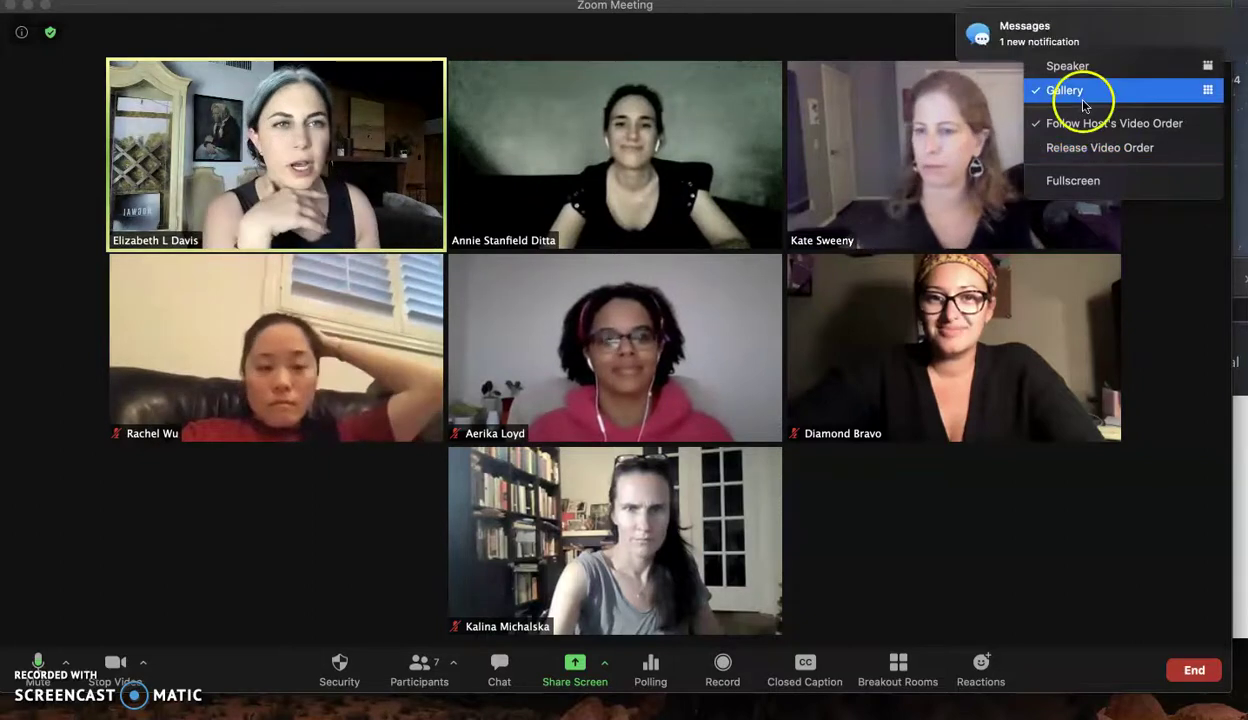